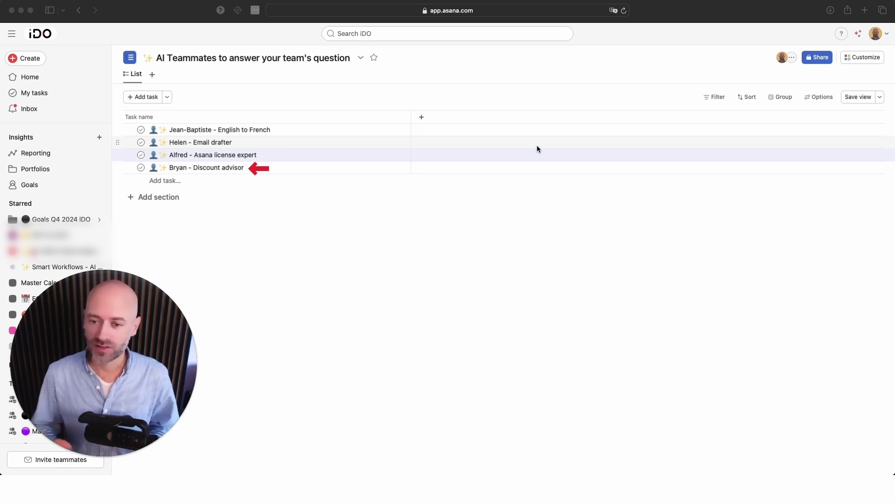
- Post an English comment on the English to French task inviting a visit to the US office
{"action": "left_click", "coordinate": [324, 132]}
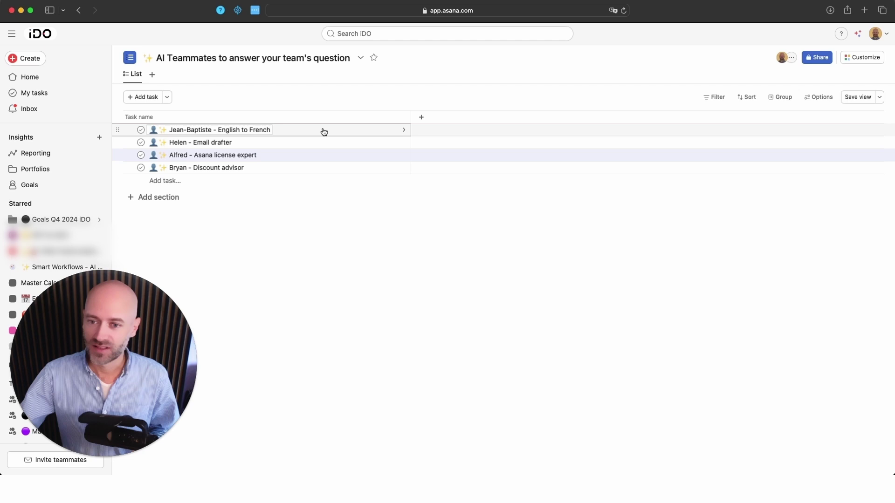
{"action": "left_click", "coordinate": [324, 132]}
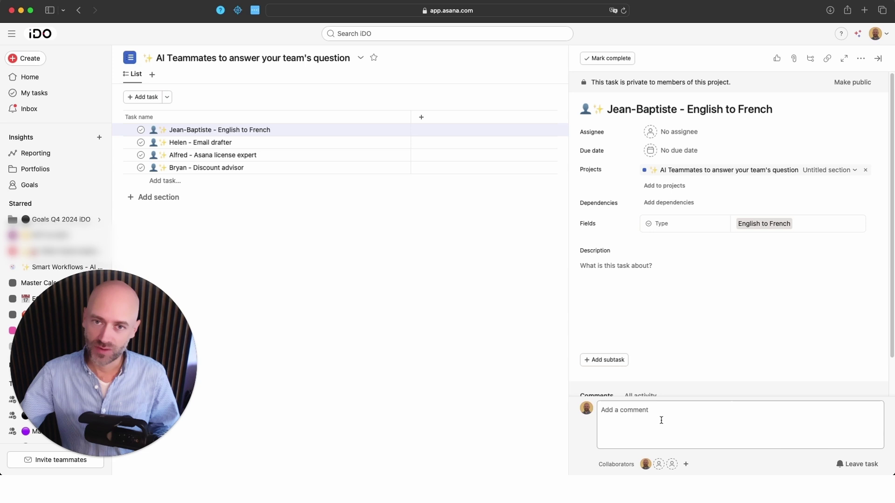
{"action": "left_click", "coordinate": [662, 420]}
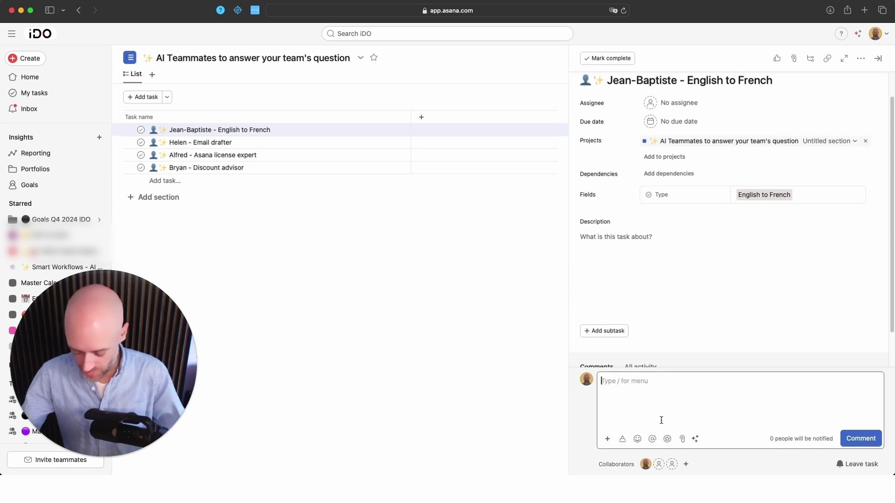
{"action": "type", "text": "You can come and visit in our US office whenever you want, our colleague Kelsea will be ab"}
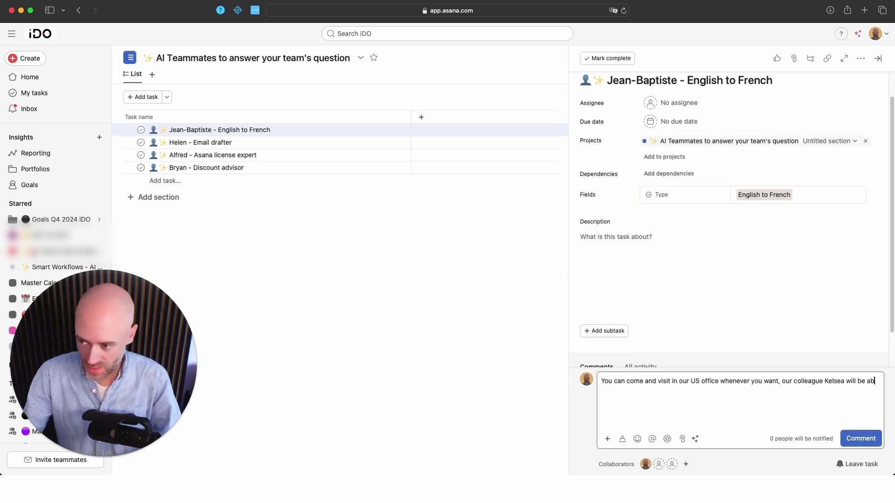
{"action": "type", "text": "le to welcome you!"}
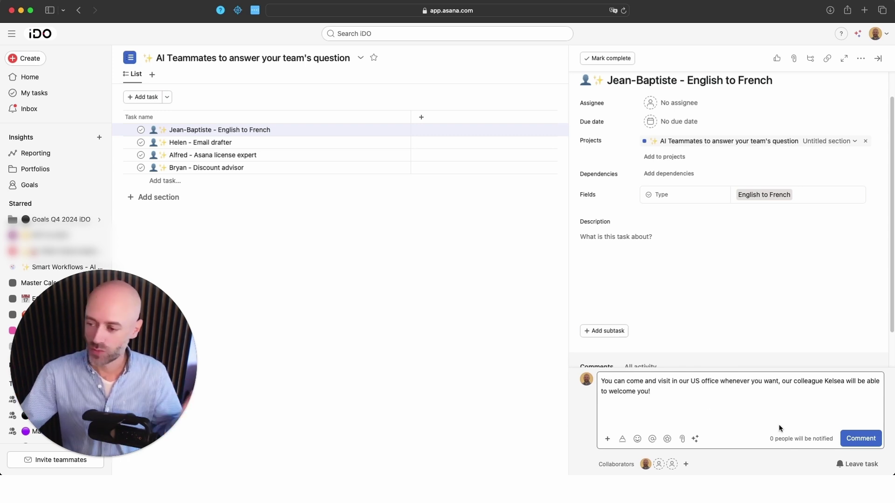
{"action": "left_click", "coordinate": [862, 439]}
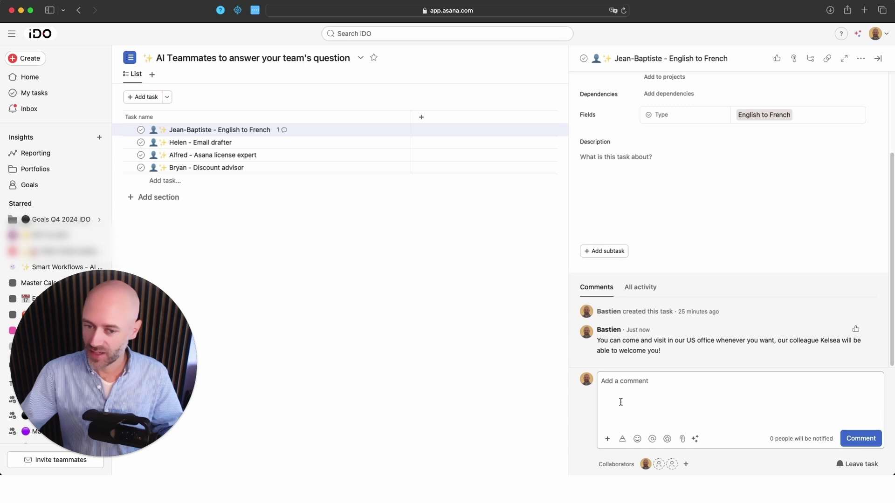
- Collapse the sidebar and scroll the task to see the rule's automated French reply
{"action": "left_click", "coordinate": [12, 34]}
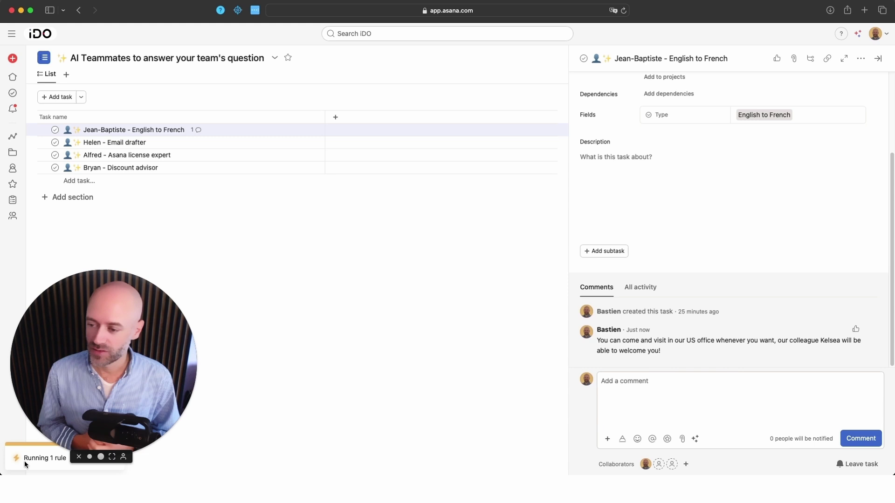
{"action": "scroll", "coordinate": [738, 361], "scroll_direction": "down", "scroll_amount": 2}
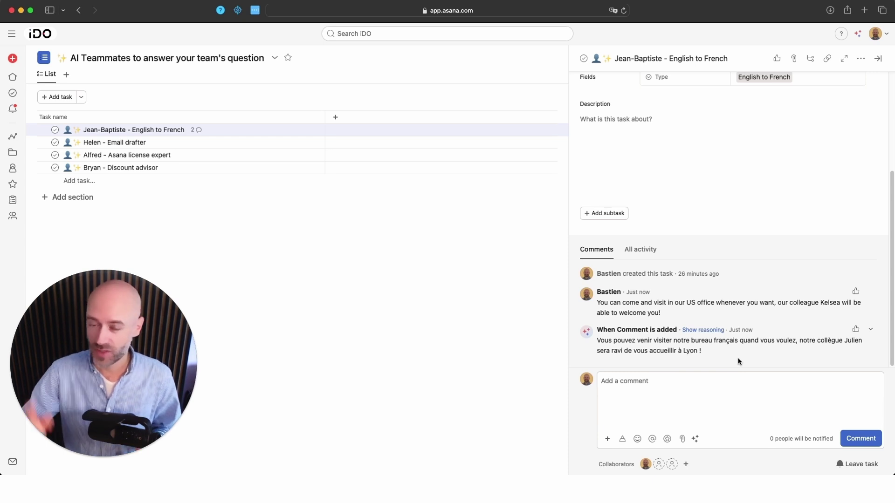
- Check the English to French task's Type options unchanged, then open the project's Rules panel
{"action": "left_click", "coordinate": [427, 261]}
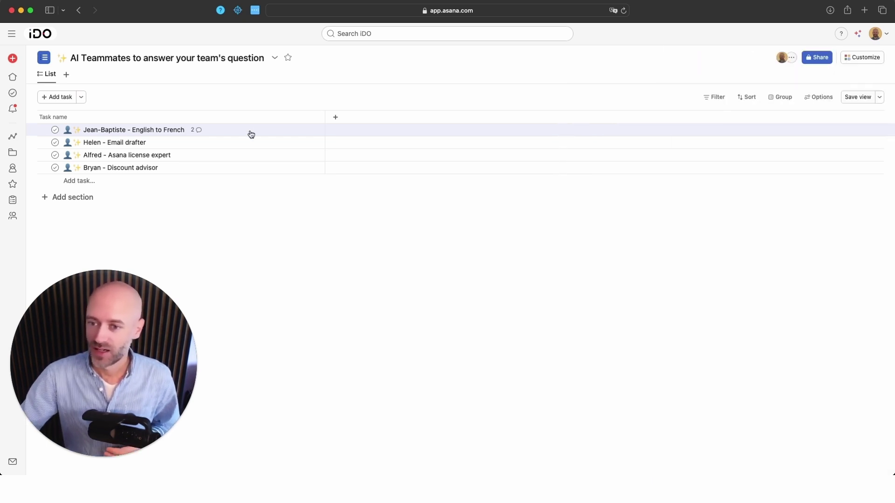
{"action": "left_click", "coordinate": [243, 135]}
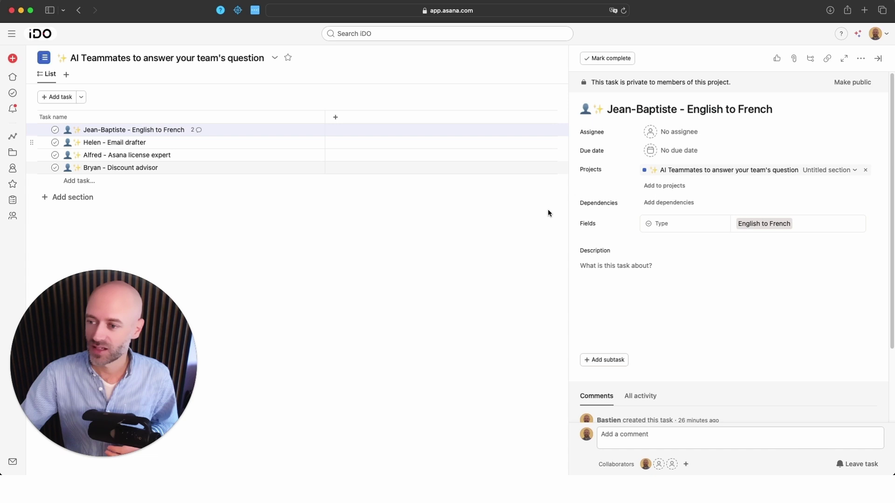
{"action": "left_click", "coordinate": [769, 225]}
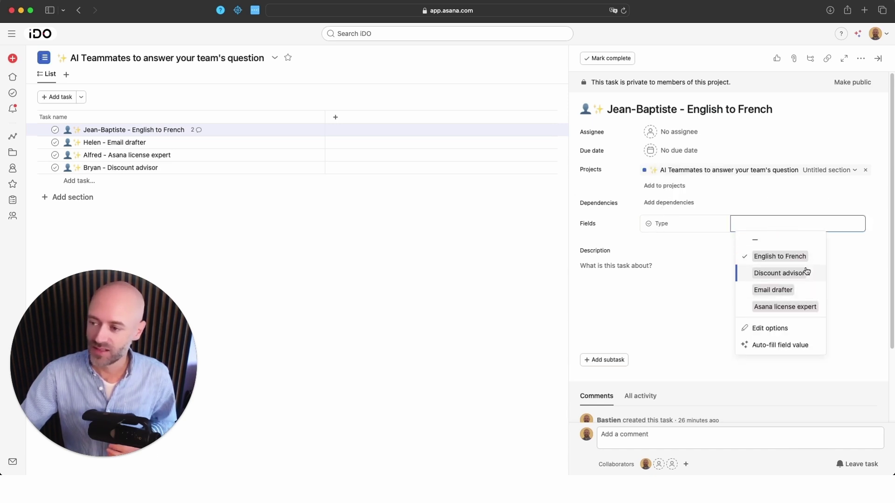
{"action": "left_click", "coordinate": [848, 247]}
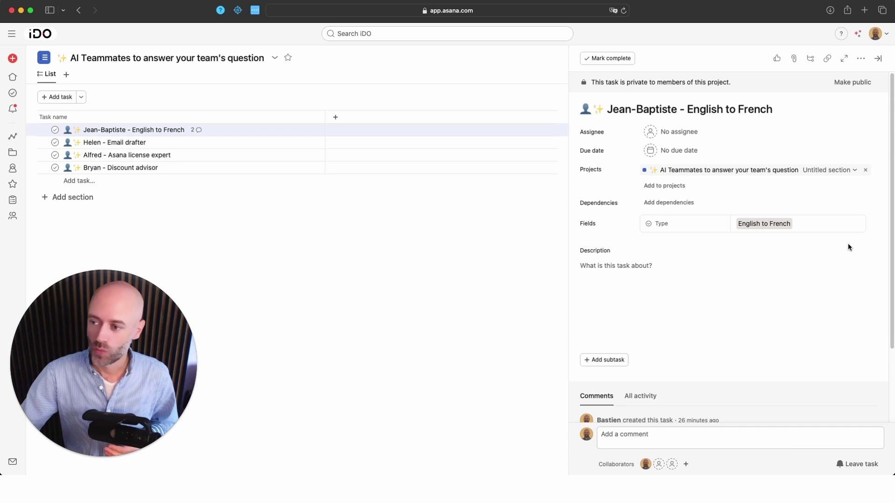
{"action": "left_click", "coordinate": [424, 233]}
{"action": "left_click", "coordinate": [861, 57]}
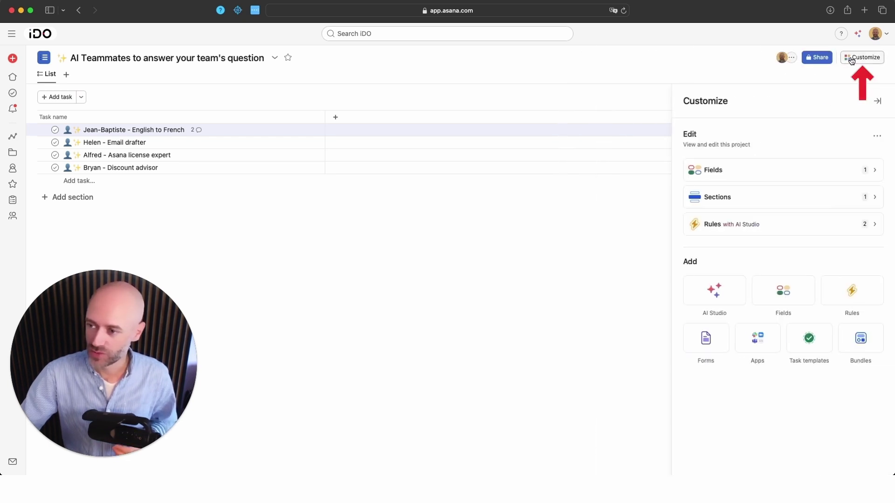
{"action": "left_click", "coordinate": [783, 228]}
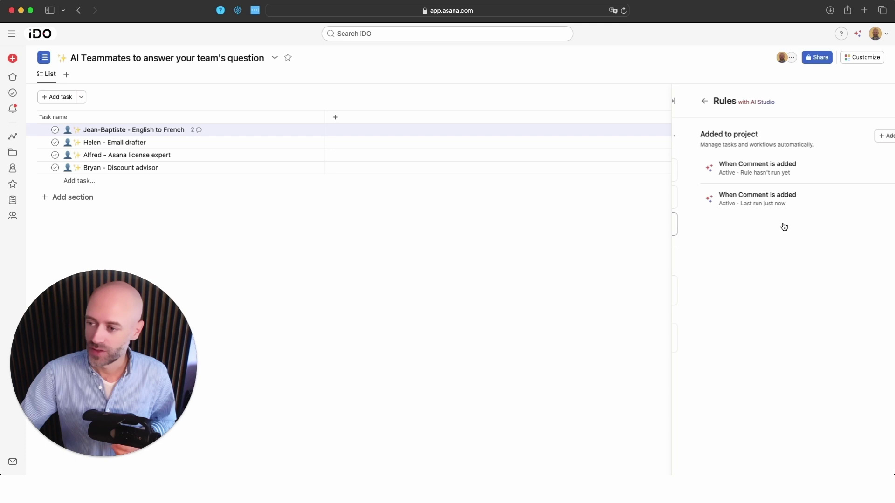
- Open the rule that just ran and rename it 'English to French'
{"action": "left_click", "coordinate": [740, 200]}
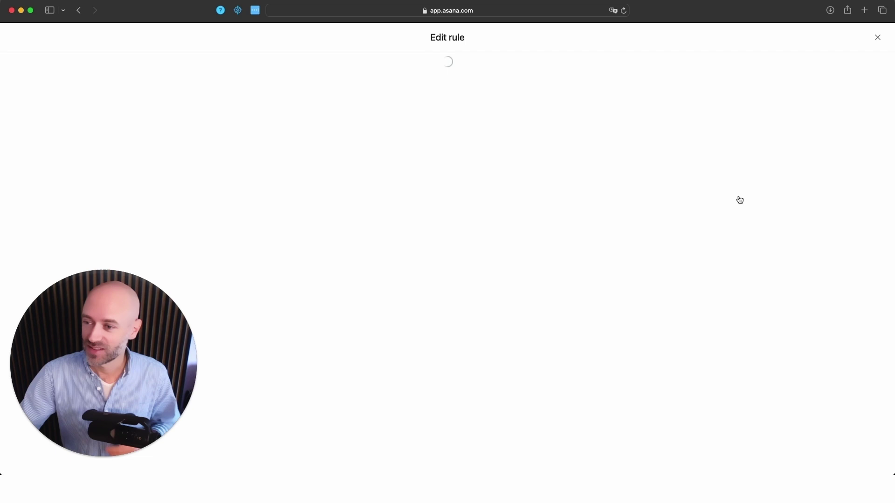
{"action": "left_click", "coordinate": [164, 36]}
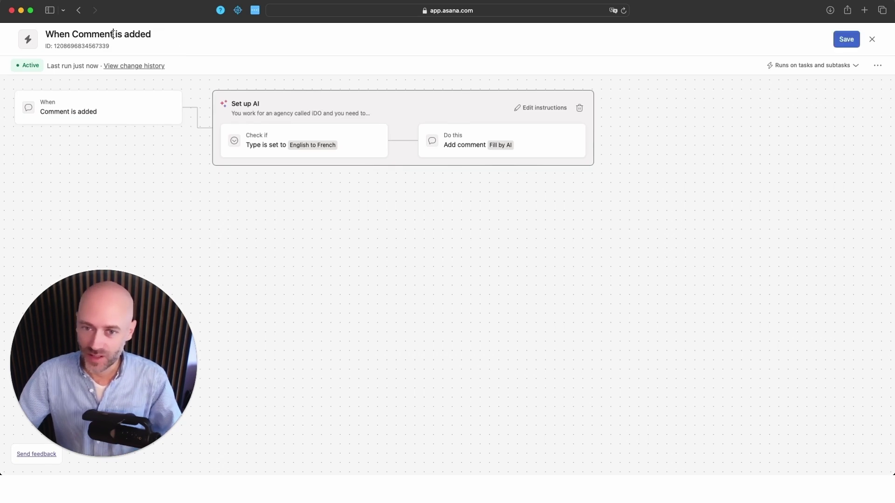
{"action": "key", "text": "super+a"}
{"action": "type", "text": "English to French"}
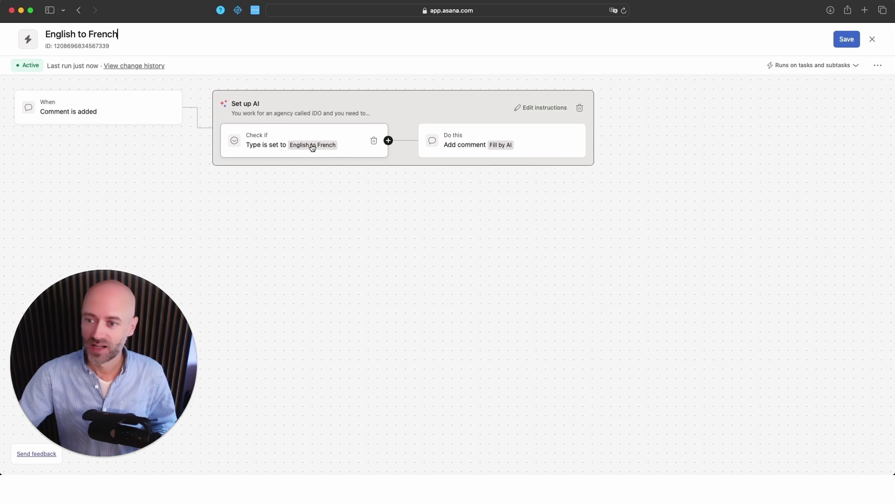
- Make the rule's comment begin with a 'Translation:' line above the Fill by AI text
{"action": "left_click", "coordinate": [537, 142]}
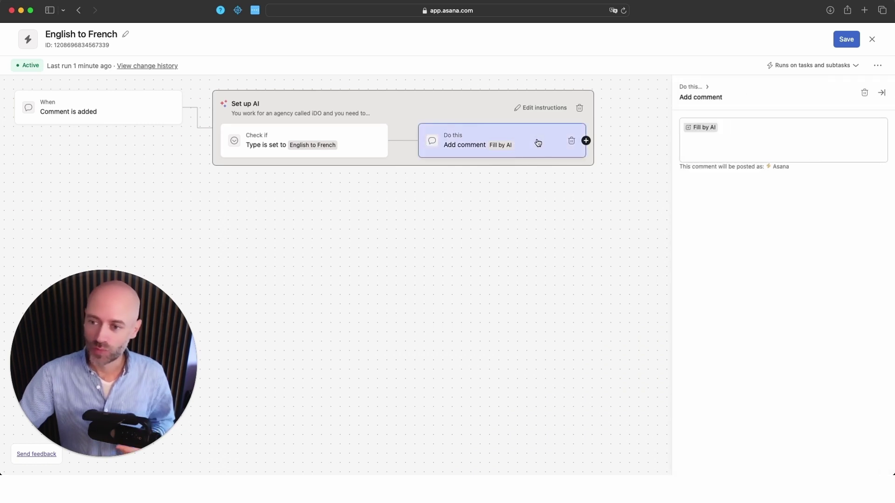
{"action": "left_click", "coordinate": [730, 147]}
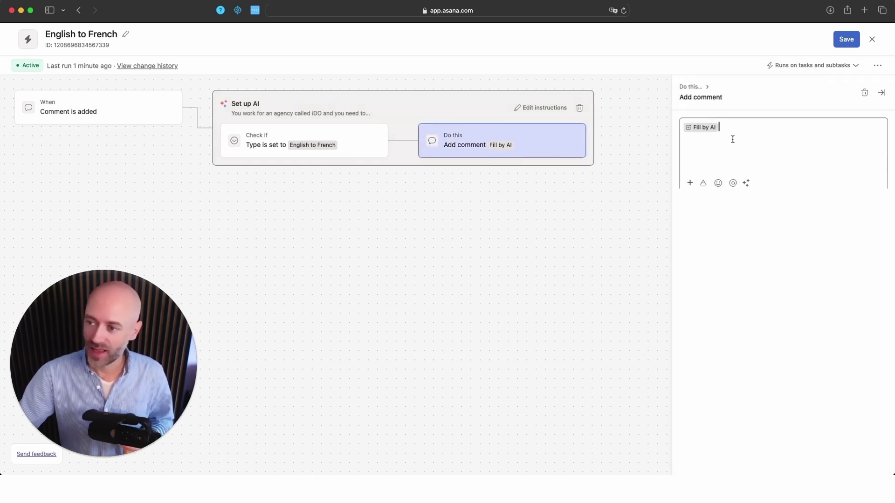
{"action": "left_click", "coordinate": [689, 184]}
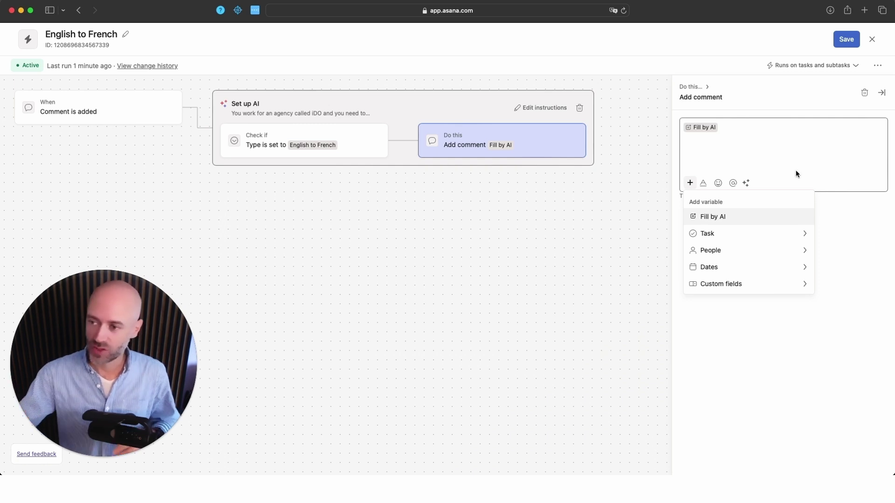
{"action": "left_click", "coordinate": [777, 132]}
{"action": "key", "text": "Left"}
{"action": "key", "text": "Left"}
{"action": "key", "text": "Return"}
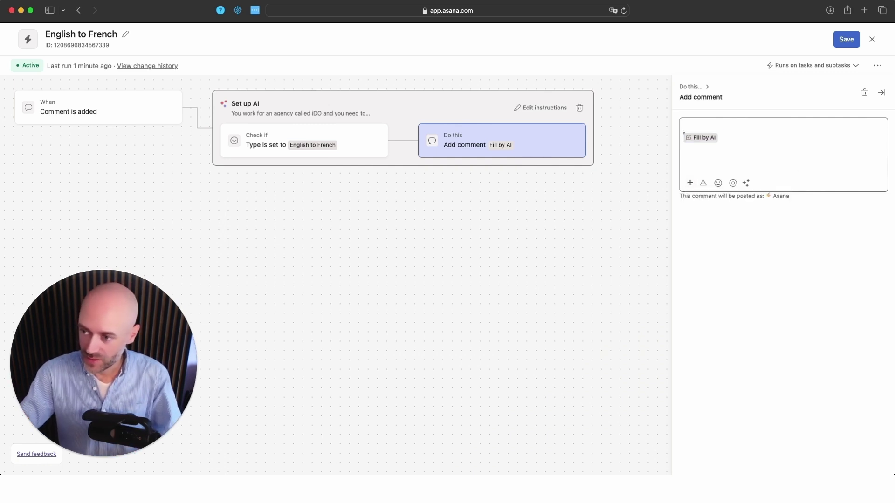
{"action": "key", "text": "Up"}
{"action": "type", "text": "Translation:"}
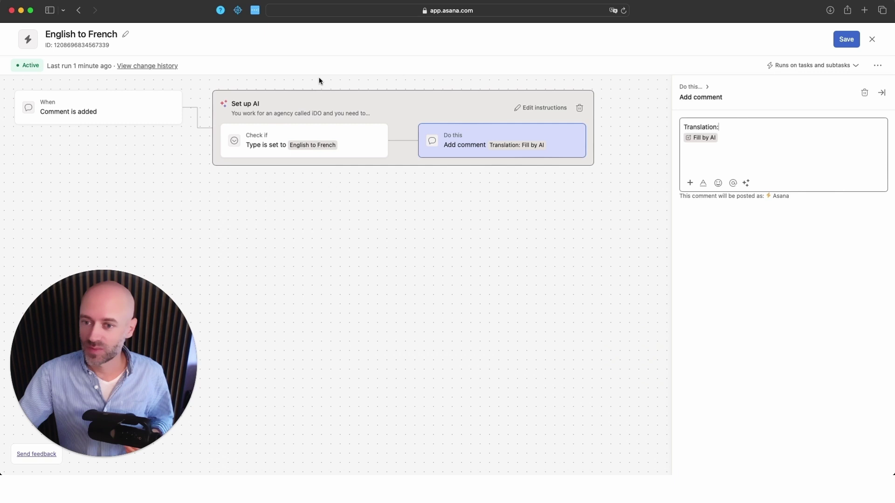
- Review the rule's AI instructions and save the English to French rule
{"action": "left_click", "coordinate": [290, 101]}
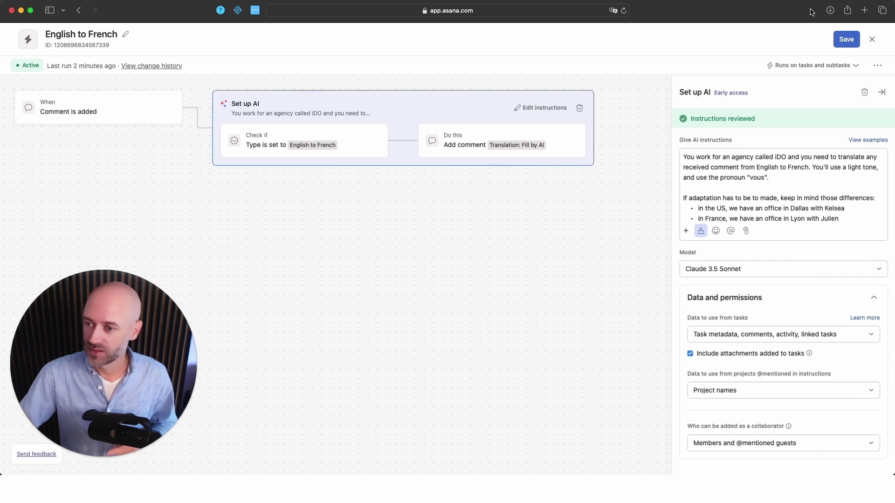
{"action": "left_click", "coordinate": [843, 43]}
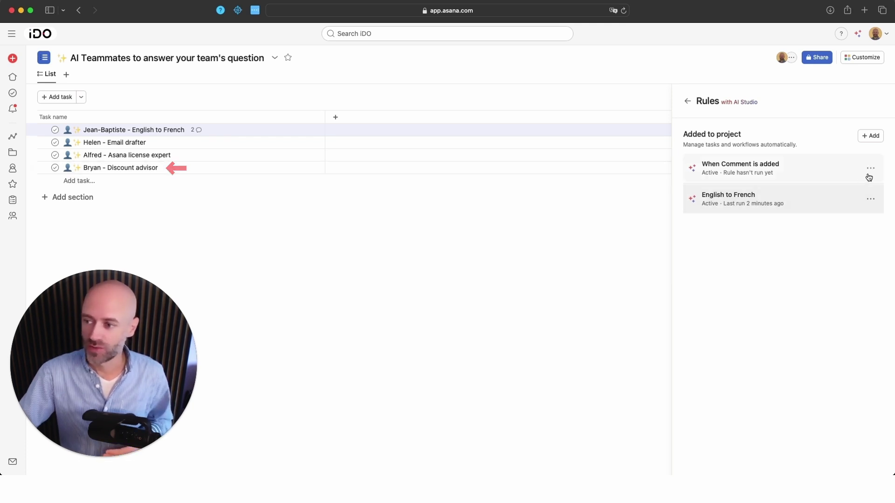
- Delete the unfinished When Comment is added rule and clear the discount advisor task's description
{"action": "left_click", "coordinate": [870, 169]}
{"action": "left_click", "coordinate": [838, 206]}
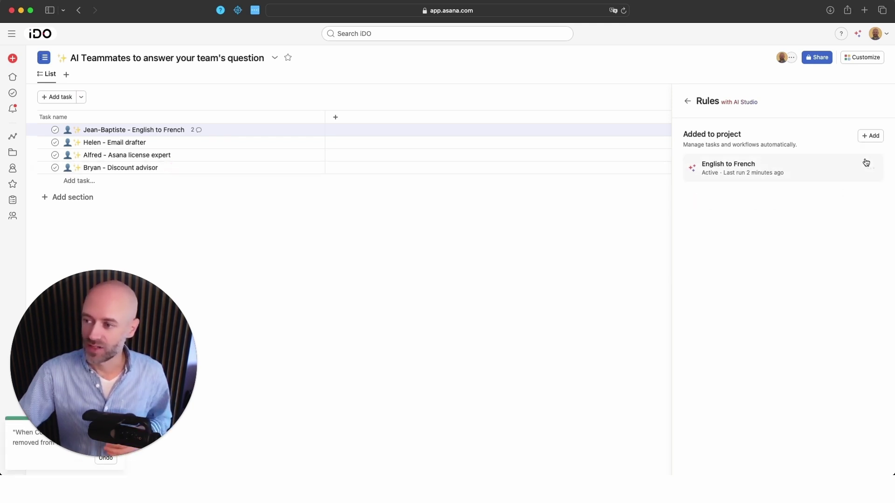
{"action": "left_click", "coordinate": [224, 169]}
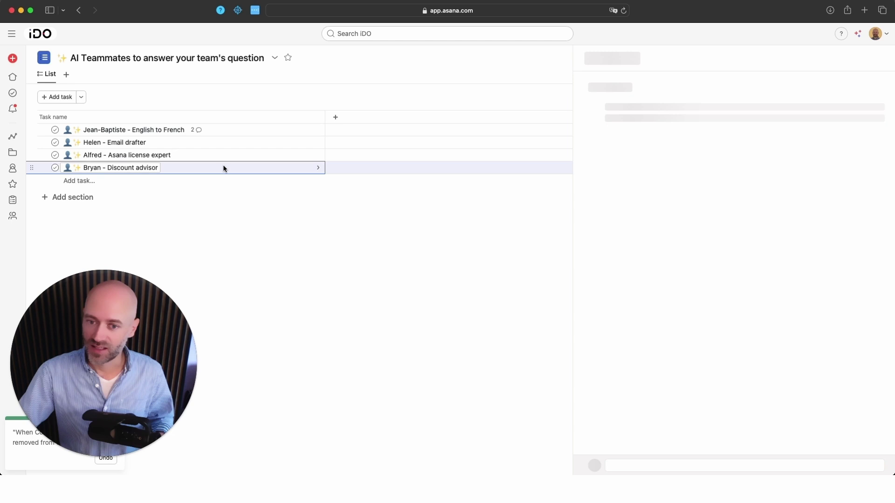
{"action": "left_click", "coordinate": [741, 298]}
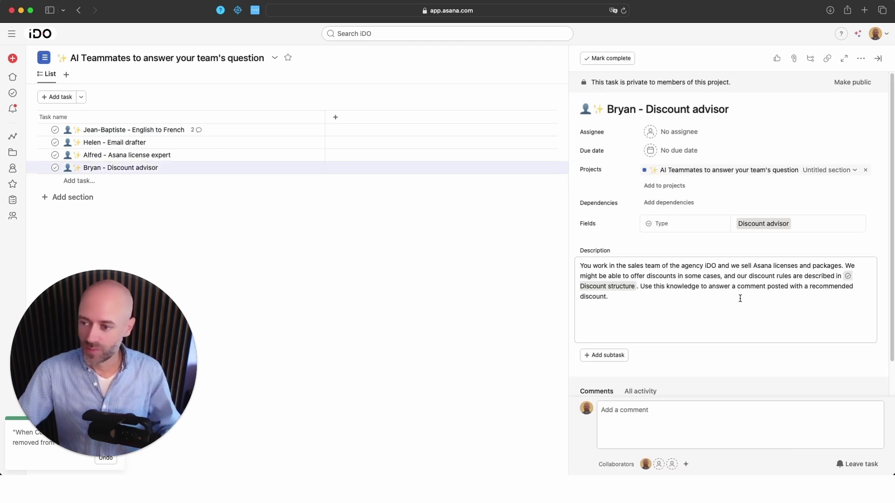
{"action": "key", "text": "super+a"}
{"action": "key", "text": "BackSpace"}
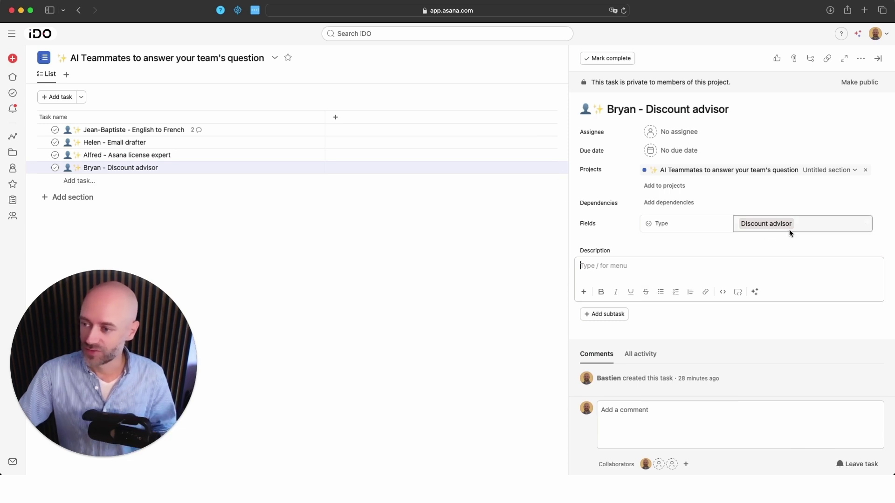
{"action": "left_click", "coordinate": [478, 56]}
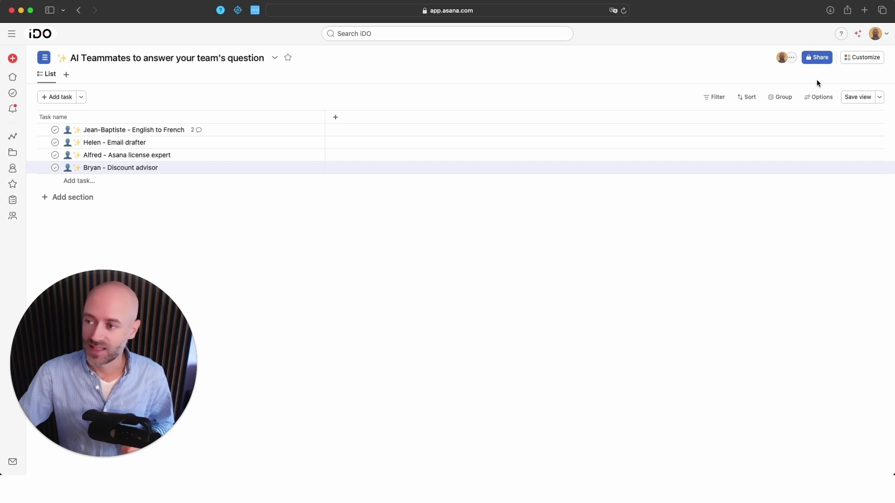
- Add a new project rule built in AI Studio and start searching its triggers
{"action": "left_click", "coordinate": [865, 59]}
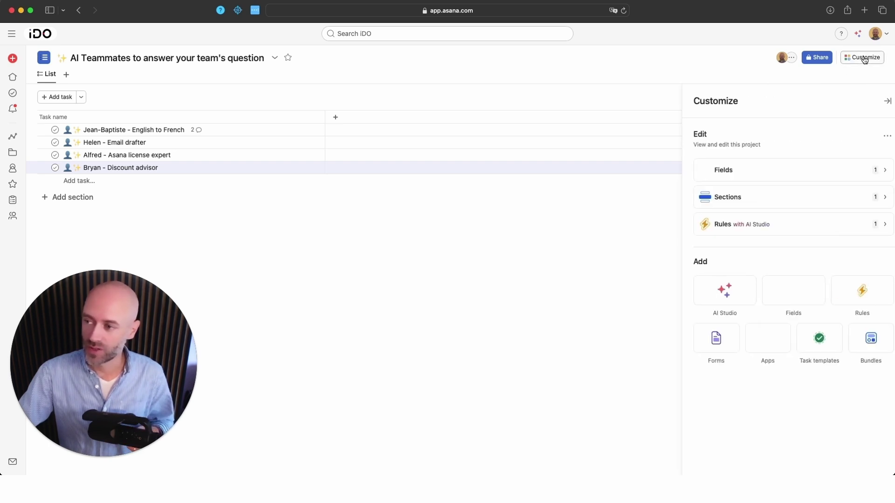
{"action": "left_click", "coordinate": [787, 225]}
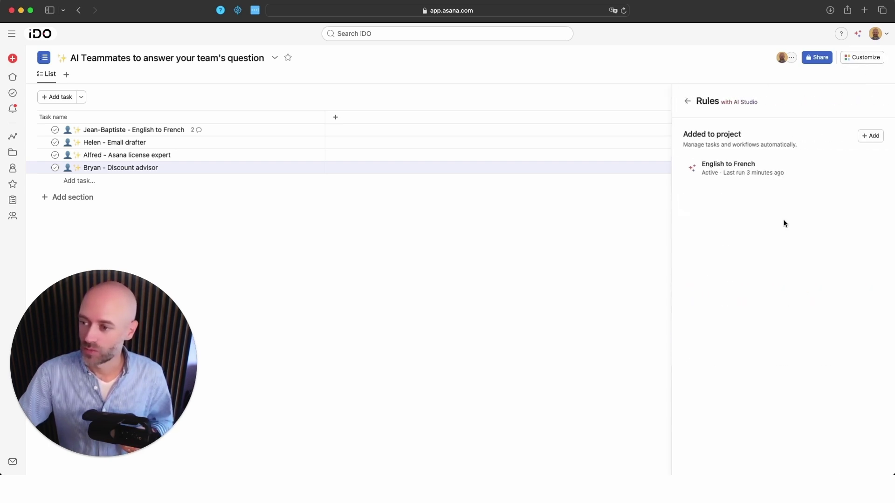
{"action": "left_click", "coordinate": [871, 136]}
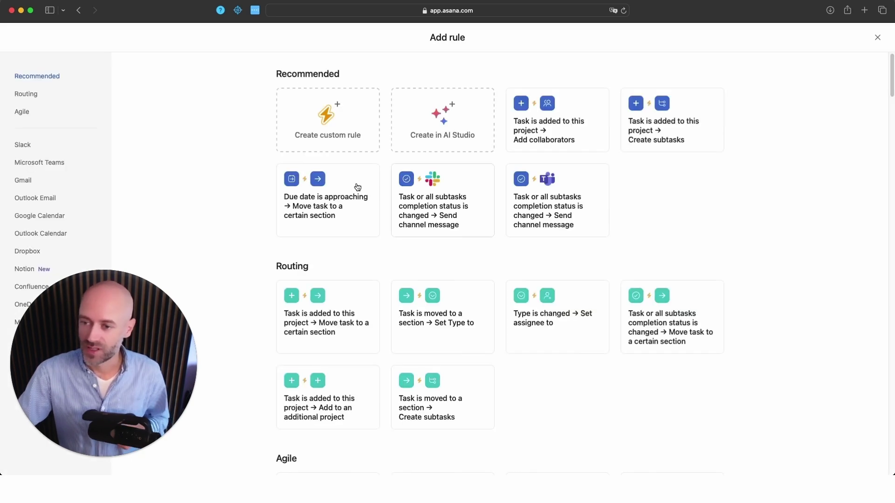
{"action": "left_click", "coordinate": [451, 121]}
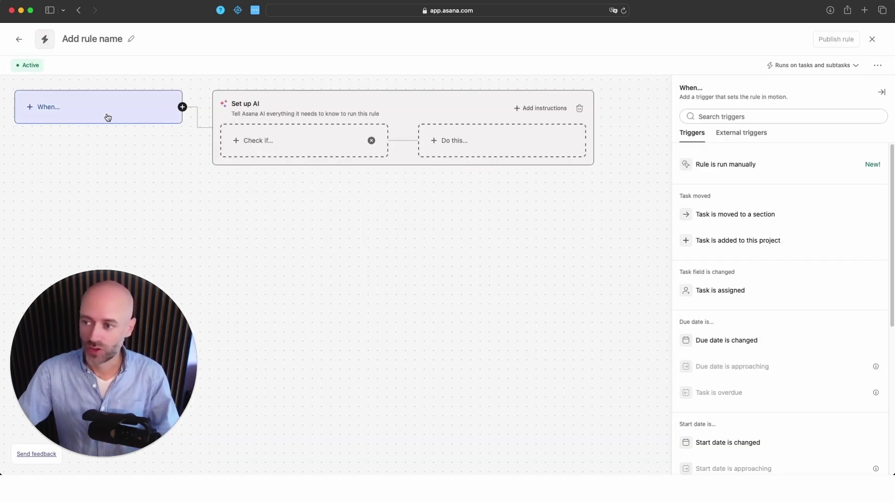
{"action": "left_click", "coordinate": [792, 115]}
- Trigger the rule on Comment is added, only when Type is Discount advisor
{"action": "type", "text": "com"}
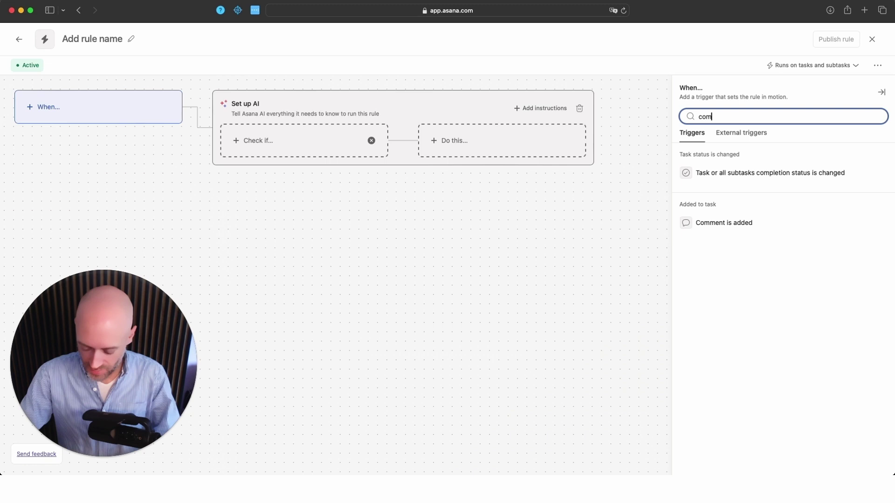
{"action": "type", "text": "ment"}
{"action": "left_click", "coordinate": [744, 171]}
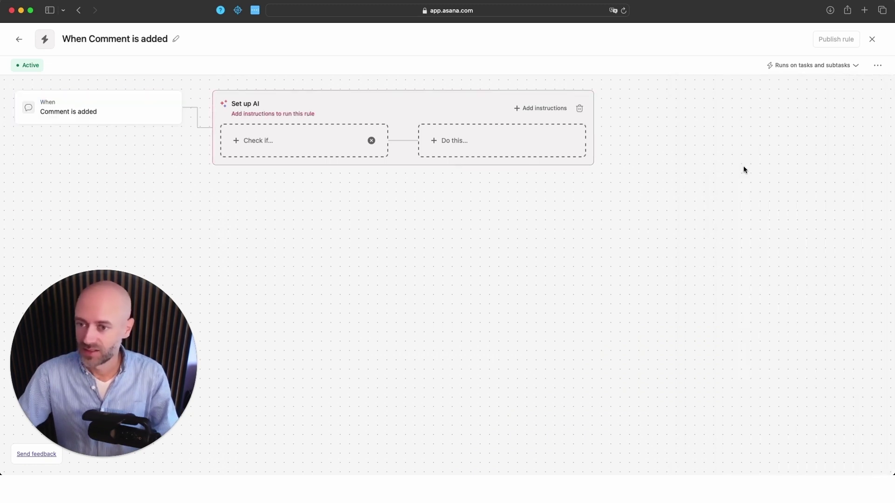
{"action": "left_click", "coordinate": [278, 153]}
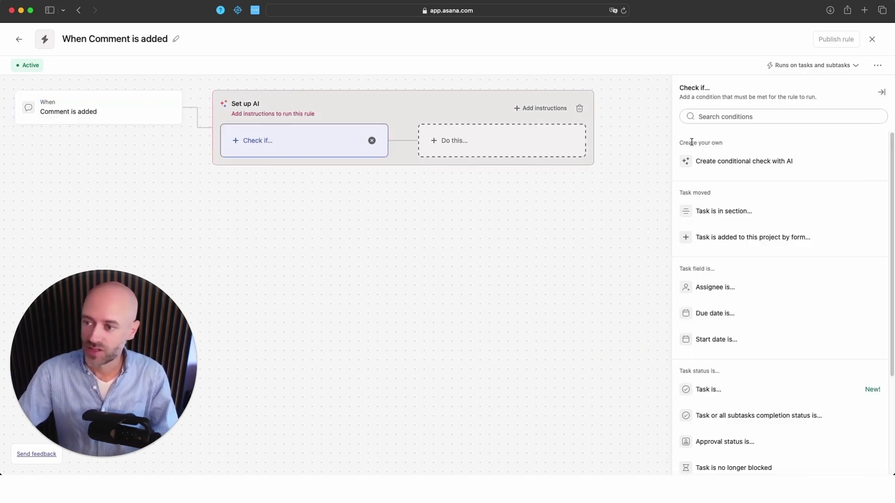
{"action": "left_click", "coordinate": [707, 116]}
{"action": "type", "text": "type"}
{"action": "left_click", "coordinate": [708, 160]}
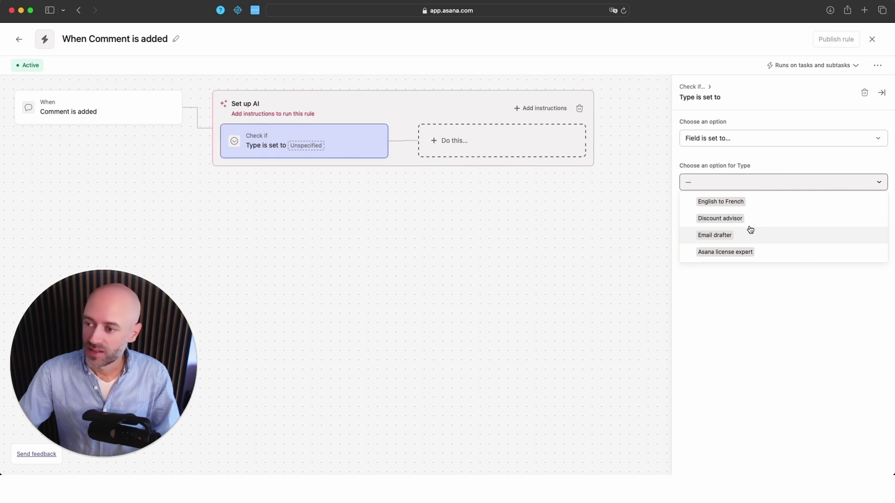
{"action": "left_click", "coordinate": [747, 219]}
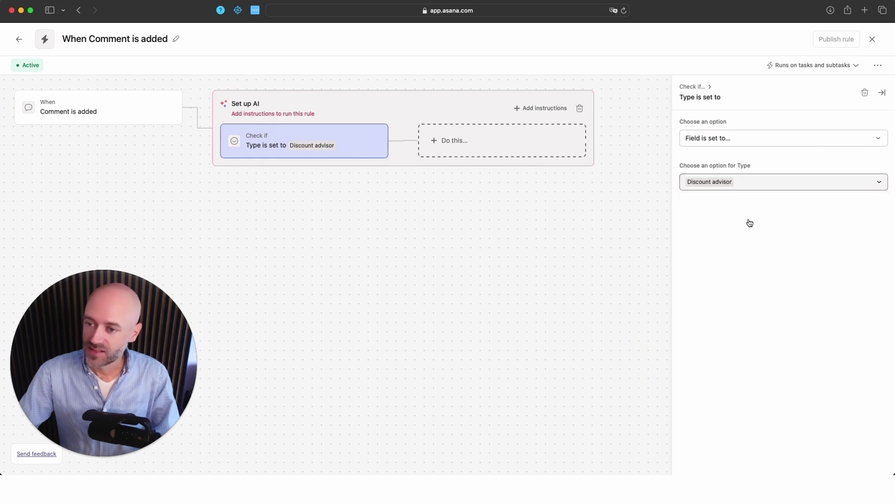
- Add an Add comment action whose content is the Fill by AI variable
{"action": "left_click", "coordinate": [511, 149]}
{"action": "left_click", "coordinate": [709, 116]}
{"action": "type", "text": "co"}
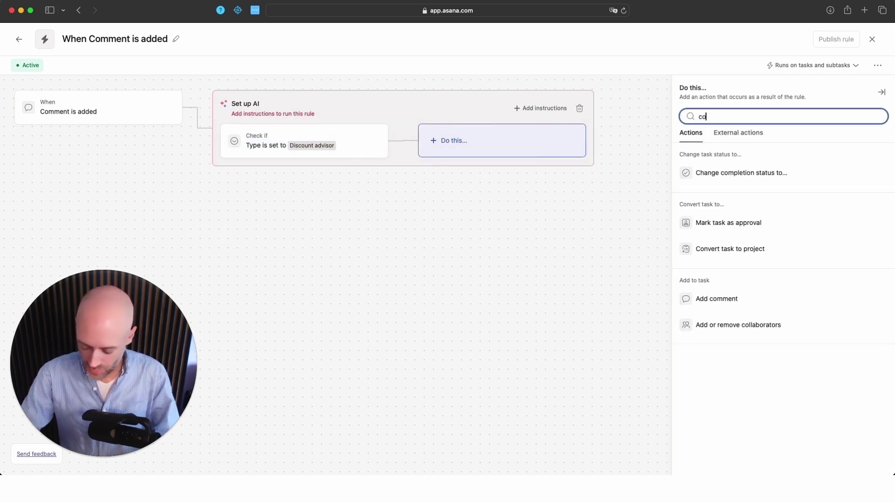
{"action": "type", "text": "mment"}
{"action": "left_click", "coordinate": [705, 180]}
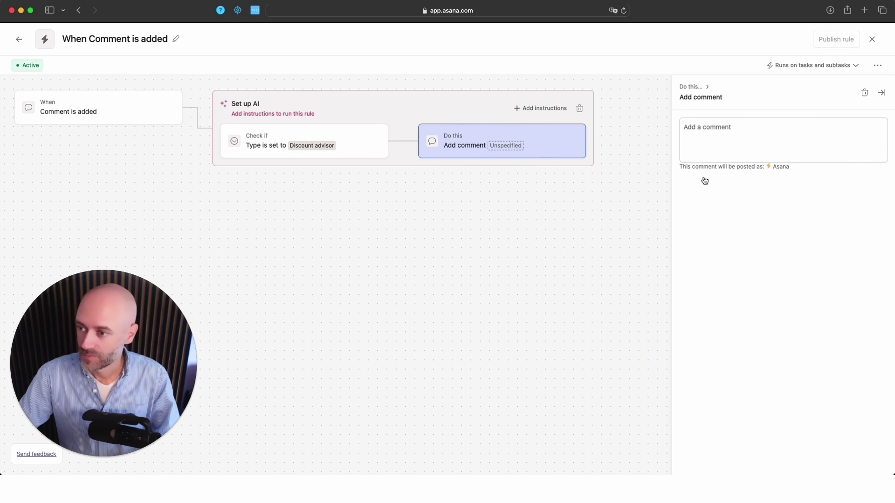
{"action": "left_click", "coordinate": [709, 127]}
{"action": "left_click", "coordinate": [690, 183]}
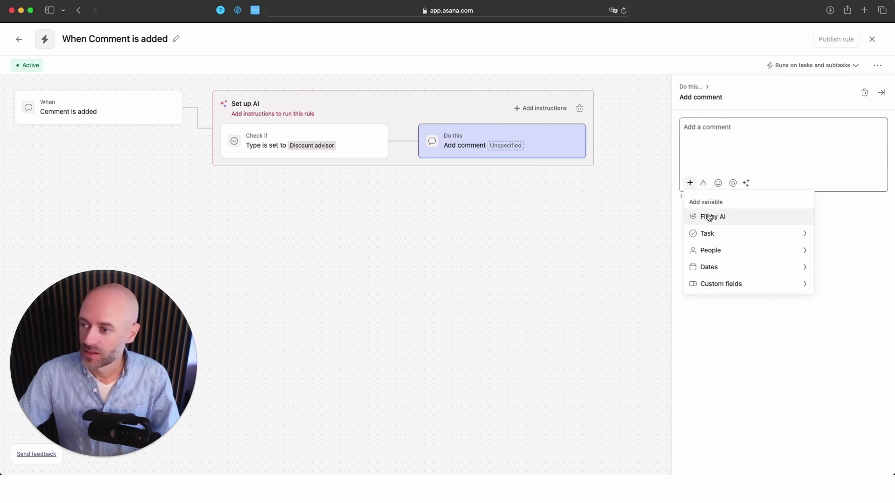
{"action": "left_click", "coordinate": [709, 217]}
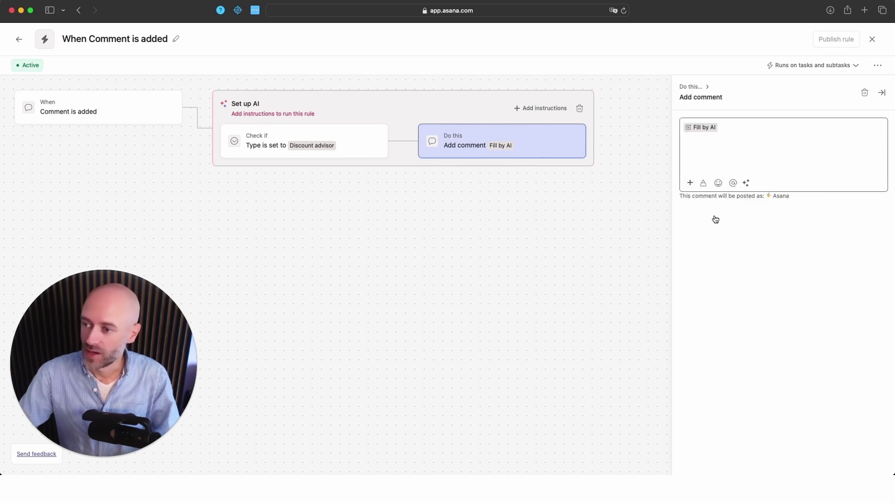
{"action": "left_click", "coordinate": [414, 108]}
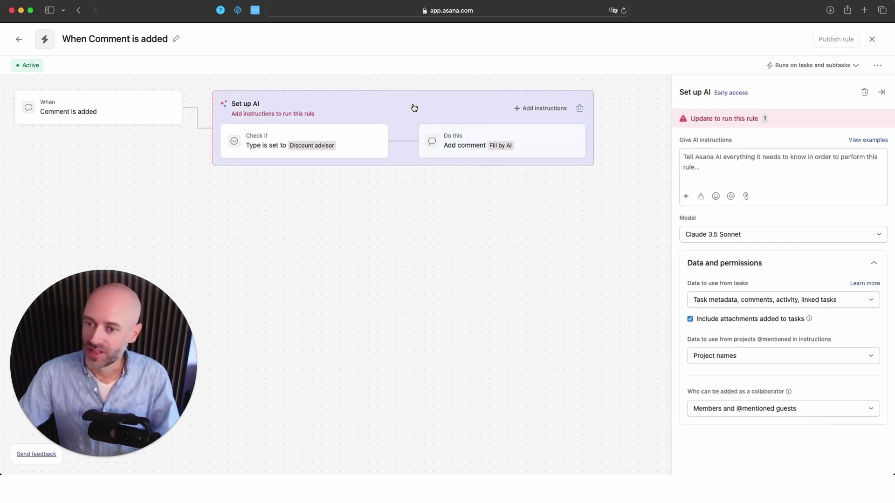
- Paste instructions to recommend discounts from the Discount structure document into the AI instructions box
{"action": "left_click", "coordinate": [751, 171]}
{"action": "key", "text": "super+v"}
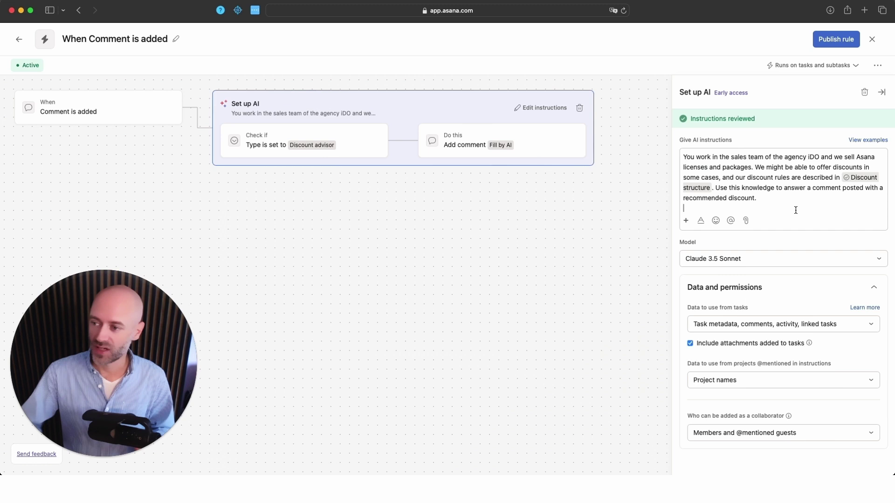
{"action": "mouse_move", "coordinate": [853, 177]}
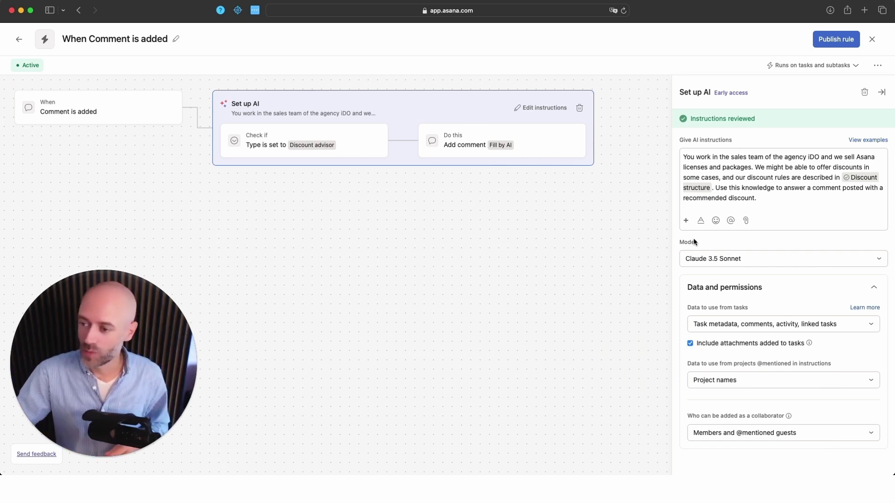
- Keep Claude 3.5 Sonnet and limit AI data to task metadata and comments, excluding attachments
{"action": "left_click", "coordinate": [700, 263]}
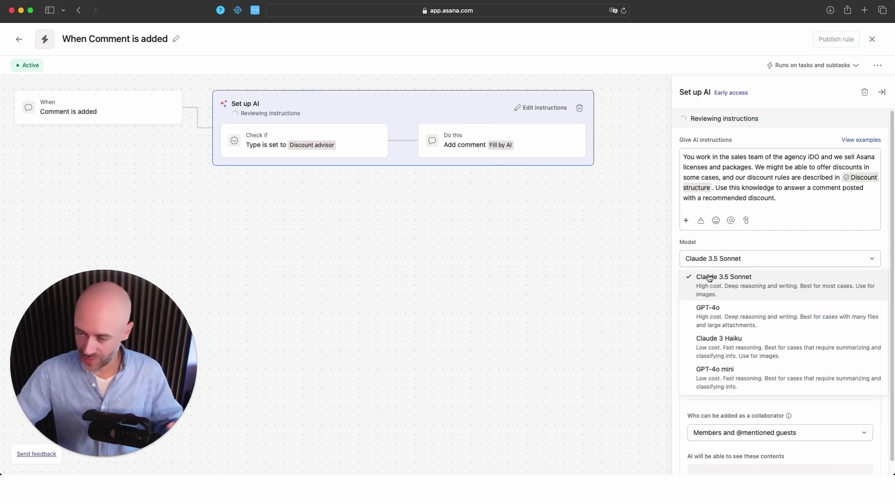
{"action": "left_click", "coordinate": [719, 244]}
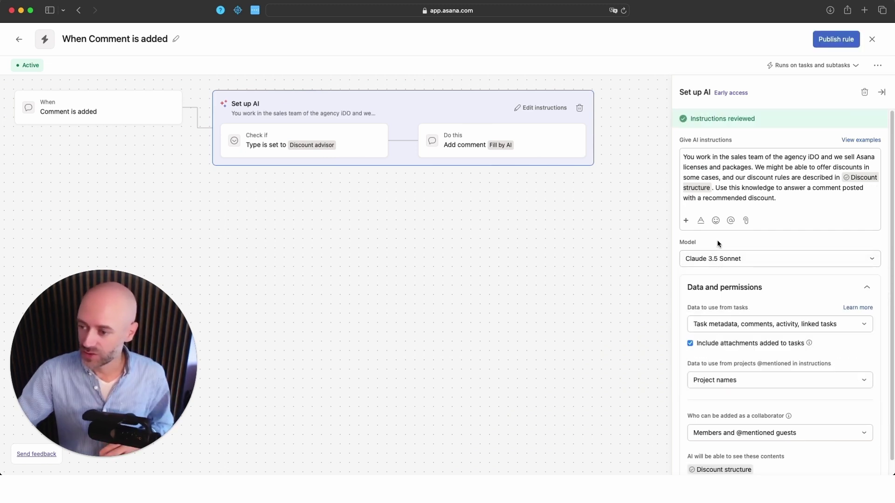
{"action": "left_click", "coordinate": [741, 326]}
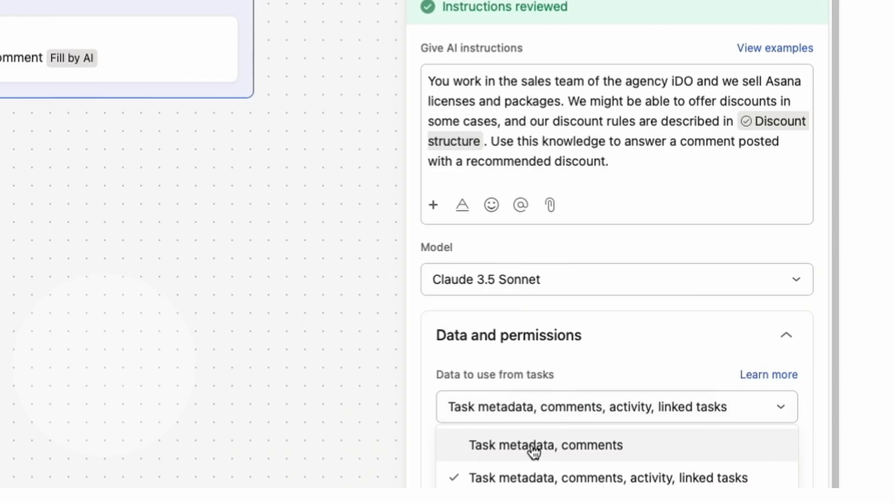
{"action": "left_click", "coordinate": [533, 450]}
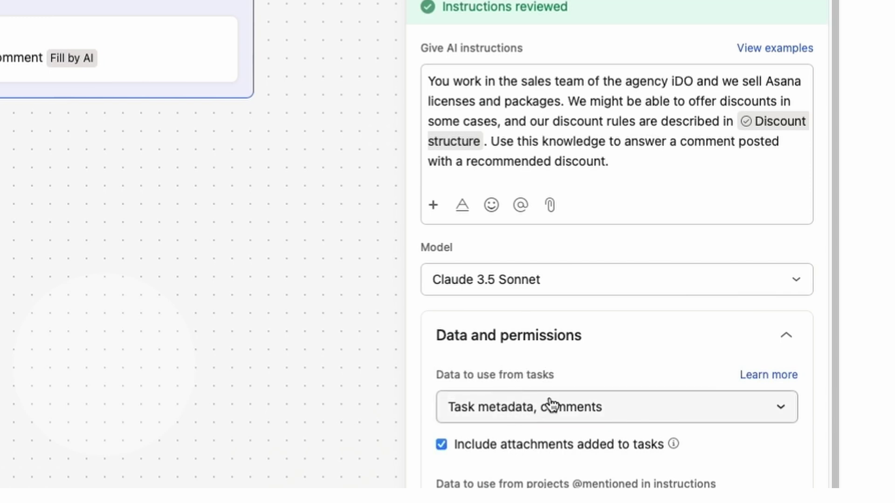
{"action": "left_click", "coordinate": [519, 448]}
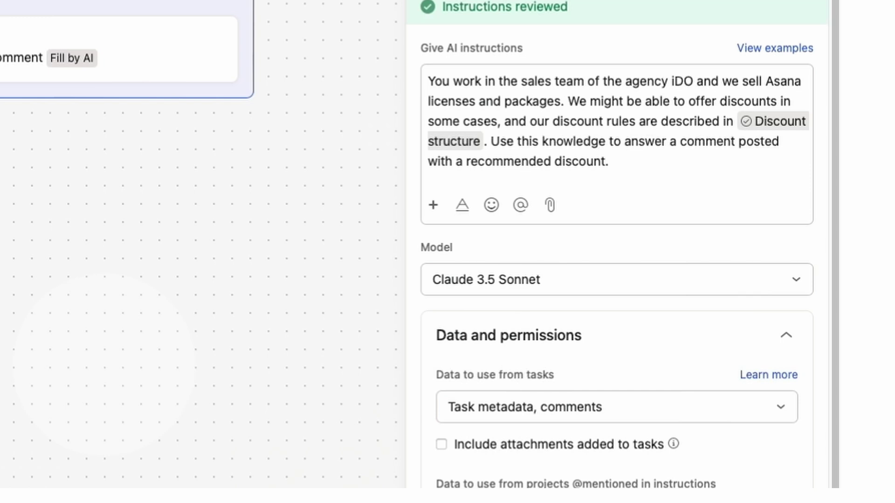
{"action": "scroll", "coordinate": [618, 252], "scroll_direction": "down", "scroll_amount": 1}
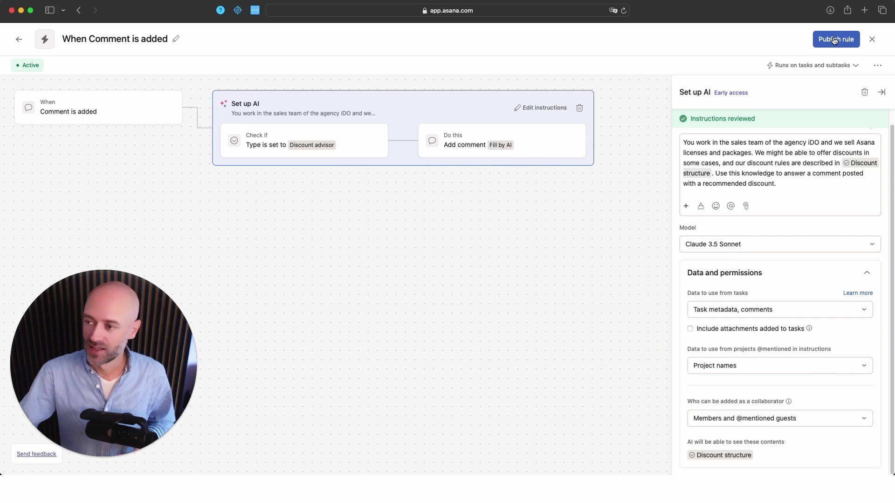
- Publish the rule, then comment 'I have around 67k$, what kind of discount can I offer?' on Discount advisor
{"action": "left_click", "coordinate": [834, 39]}
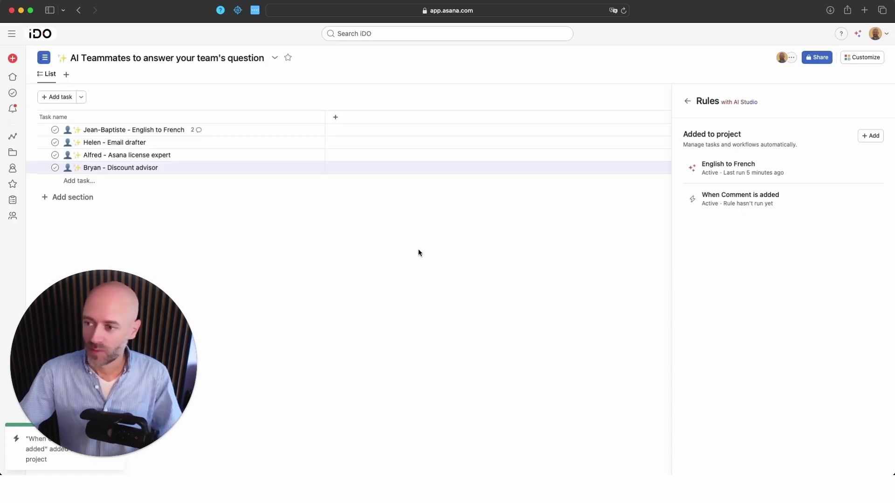
{"action": "left_click", "coordinate": [208, 171]}
{"action": "type", "text": "I have a deal for licenses"}
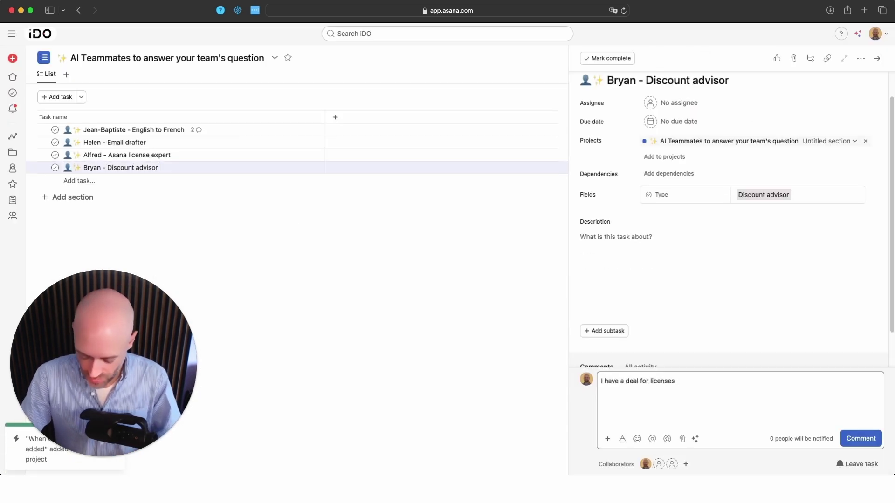
{"action": "type", "text": "around 67k$, what kind of discount can I offer?"}
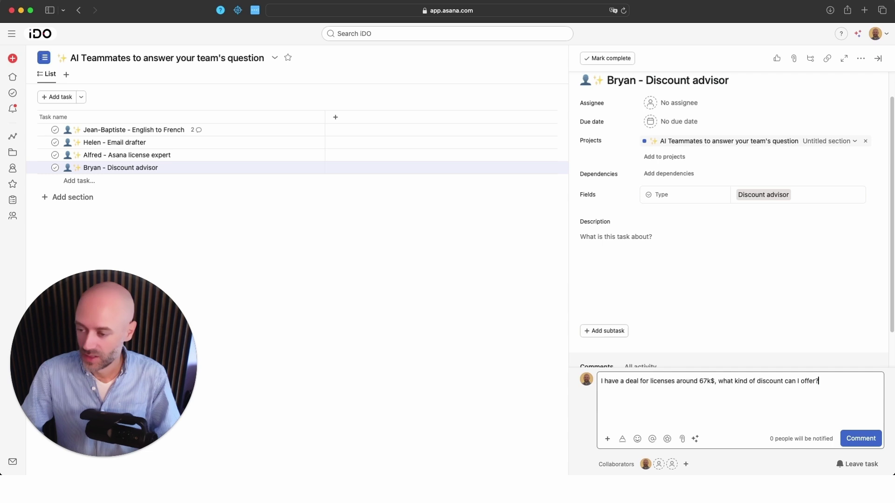
{"action": "key", "text": "super+Return"}
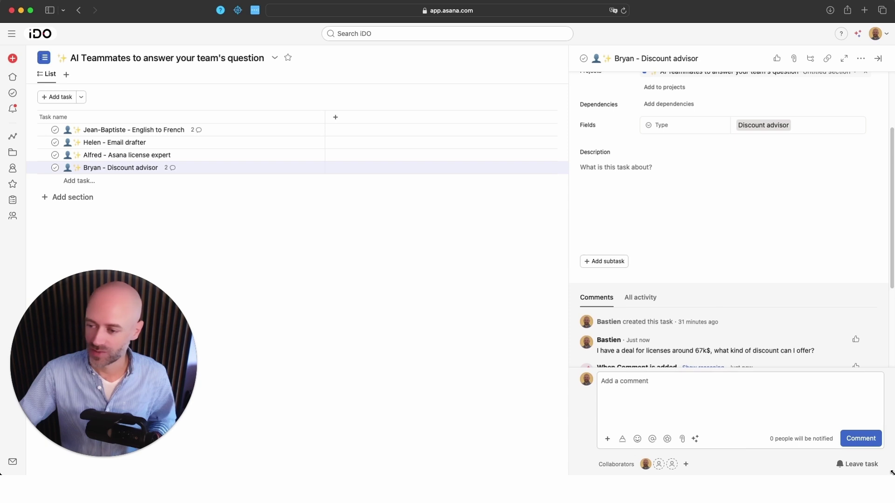
- Expand the AI reply recommending 10%, review its three discount tier lines, then close the task
{"action": "scroll", "coordinate": [727, 326], "scroll_direction": "down", "scroll_amount": 3}
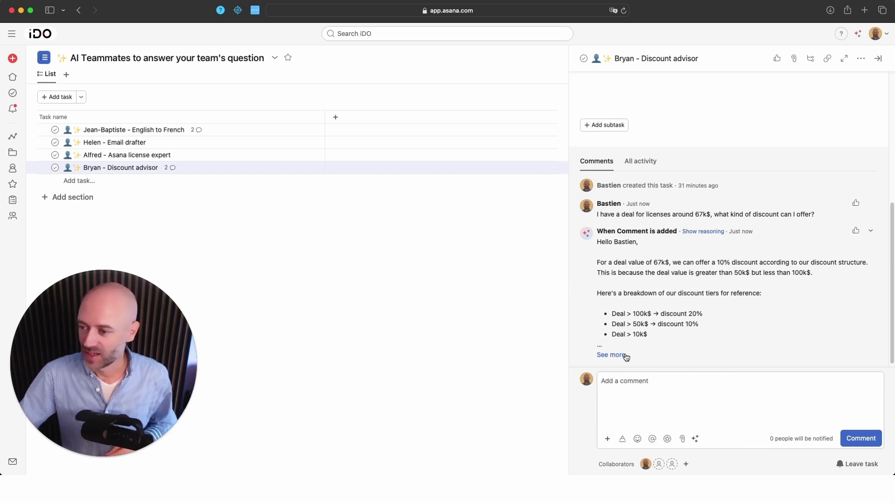
{"action": "left_click", "coordinate": [618, 355]}
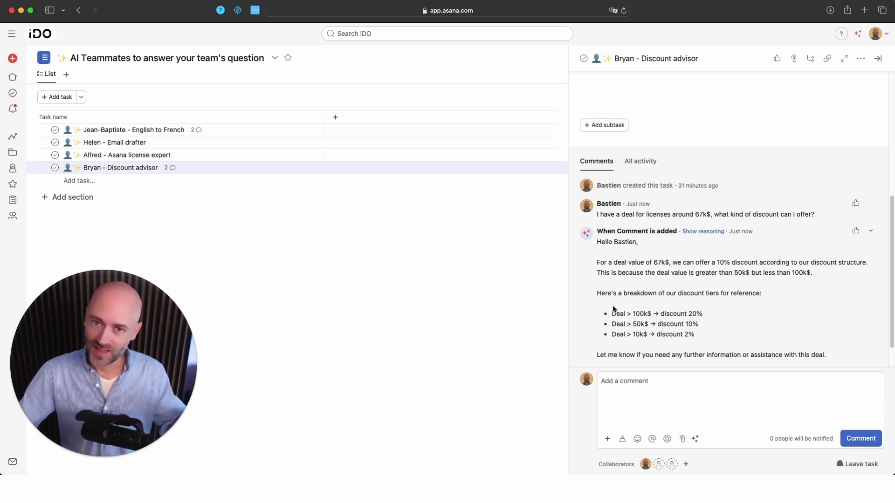
{"action": "left_click_drag", "start_coordinate": [621, 300], "coordinate": [700, 340]}
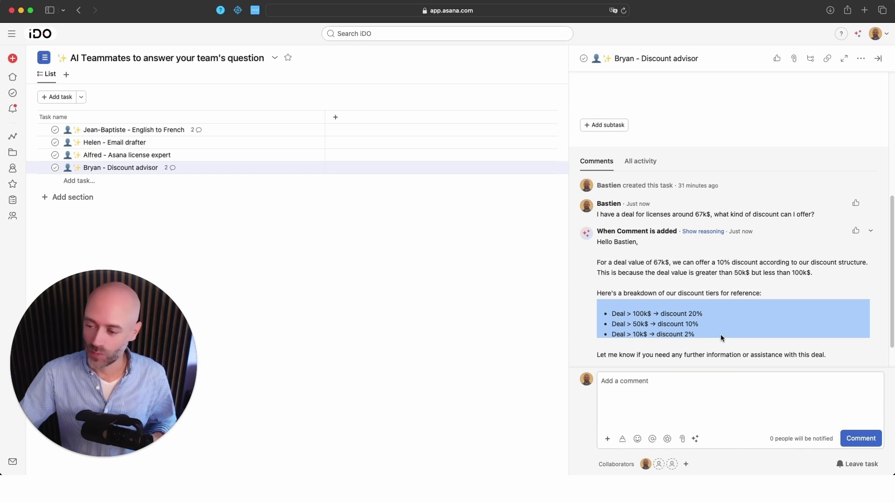
{"action": "left_click", "coordinate": [721, 338]}
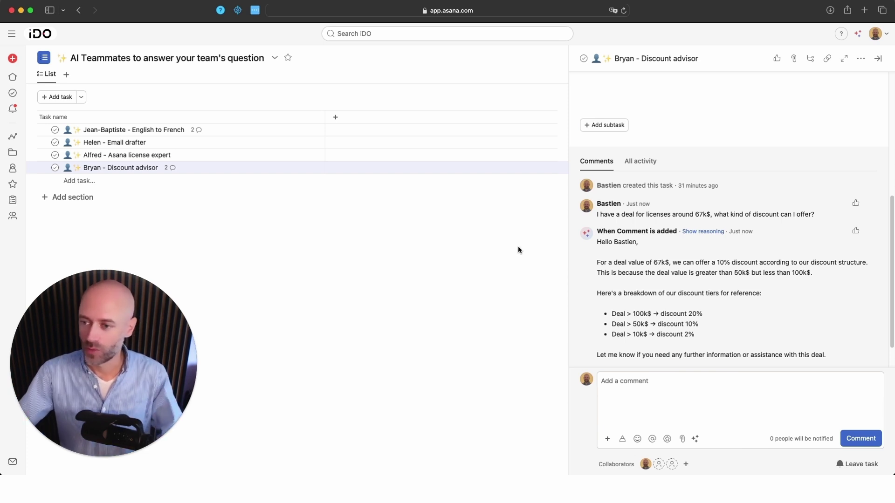
{"action": "key", "text": "Escape"}
- Rename the comment-triggered rule to 'Discount advisor'
{"action": "left_click", "coordinate": [856, 61]}
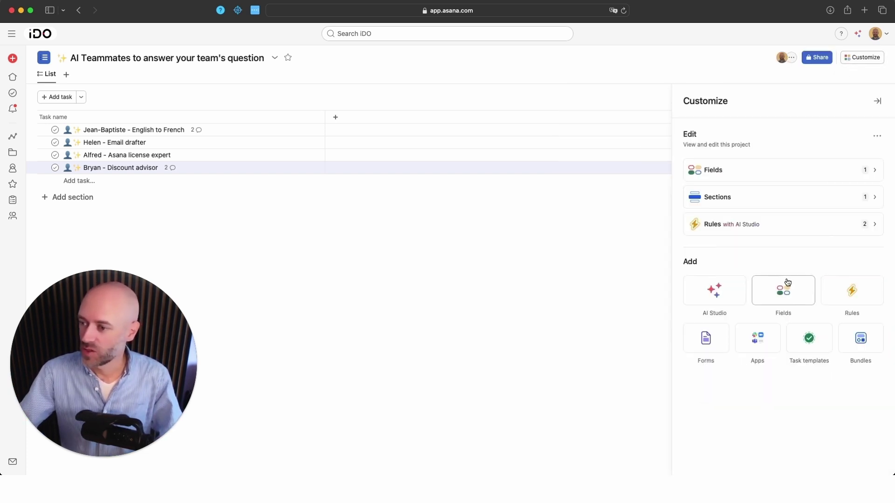
{"action": "left_click", "coordinate": [767, 227]}
{"action": "left_click", "coordinate": [742, 200]}
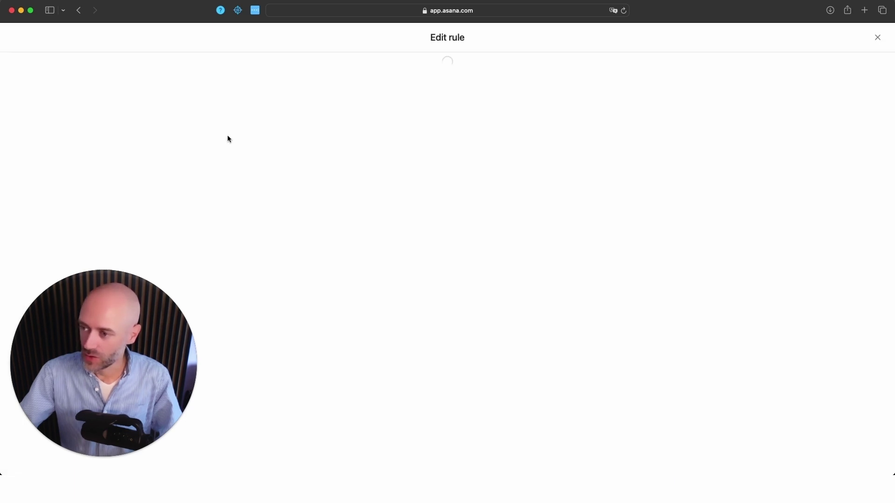
{"action": "triple_click", "coordinate": [83, 37]}
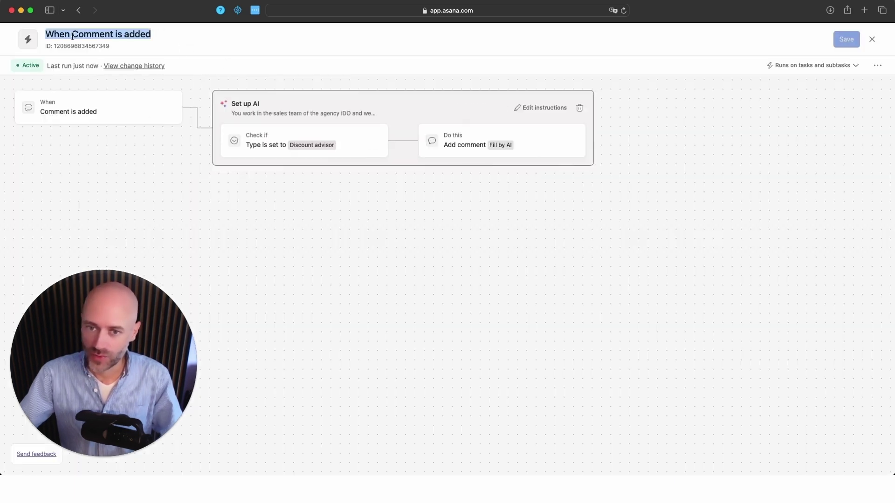
{"action": "type", "text": "Discount advisor"}
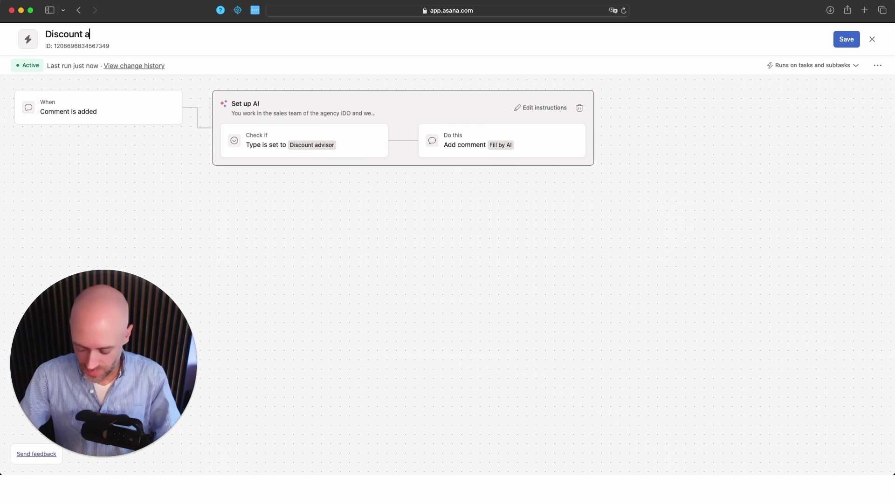
- Append the AI instruction 'Simply give the discount amount, no other details. Go straight to the point.'
{"action": "left_click", "coordinate": [303, 161]}
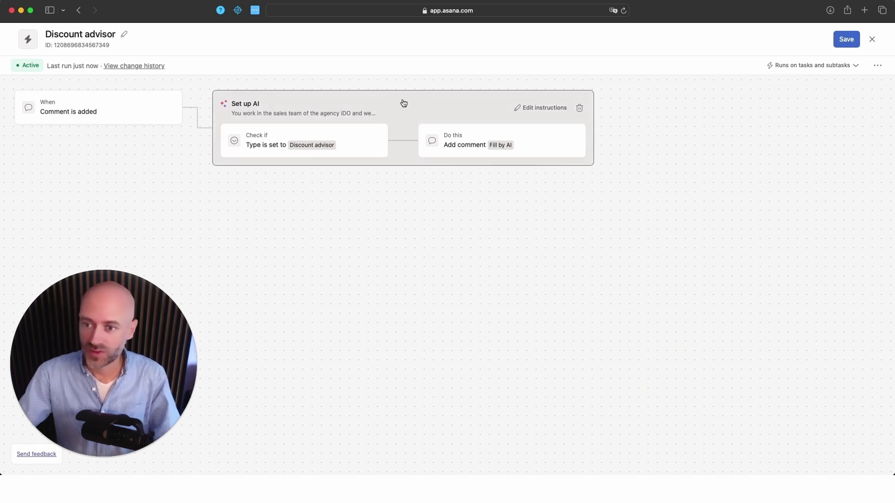
{"action": "key", "text": "Return"}
{"action": "key", "text": "Return"}
{"action": "type", "text": "Simply give the discount amount, no other details. Go straight to the point."}
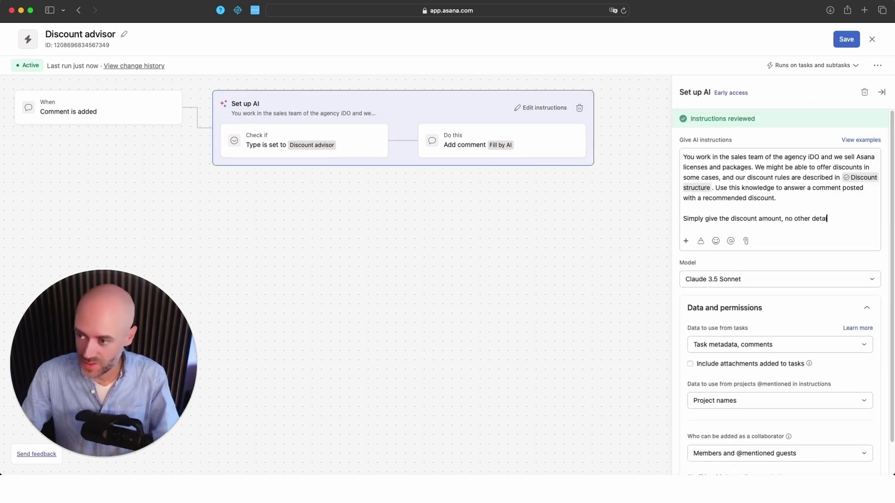
- Save the rule and comment 'I have a deal of 3k$ for services, can I offer a discount?' on Discount advisor
{"action": "left_click", "coordinate": [846, 39]}
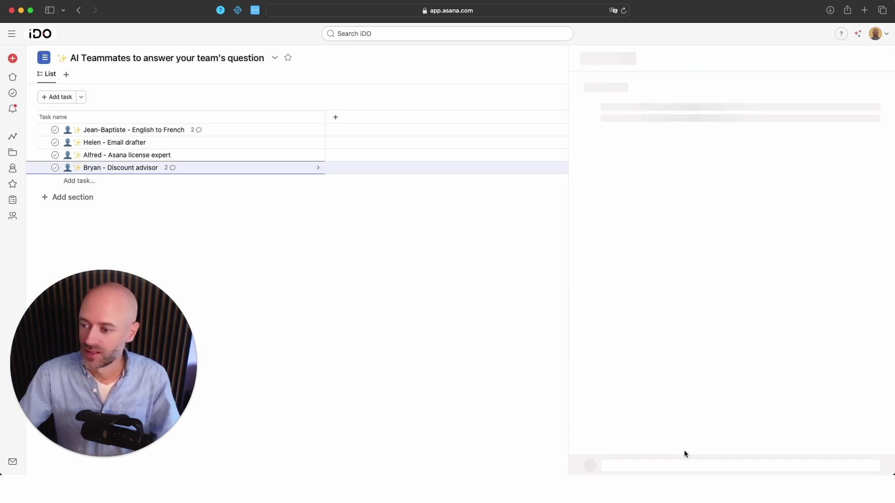
{"action": "left_click", "coordinate": [684, 449]}
{"action": "type", "text": "I have a deal of 3k$ for services, can I offer a discount?"}
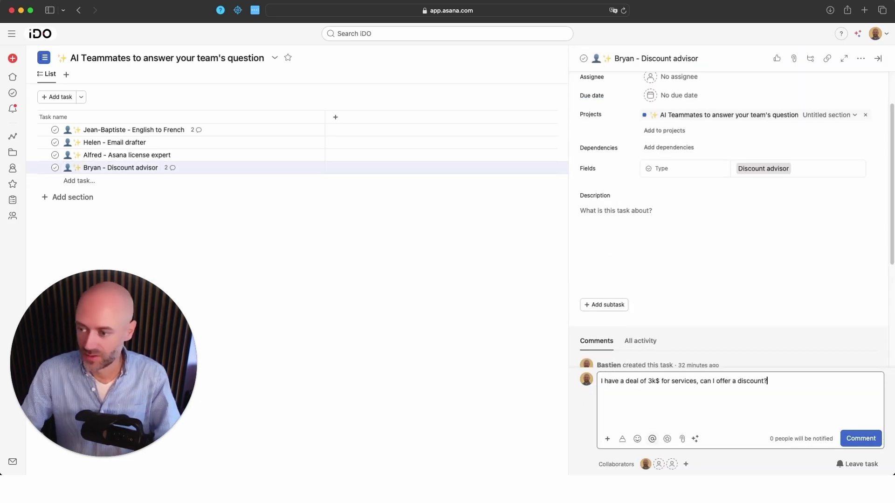
{"action": "key", "text": "super+Return"}
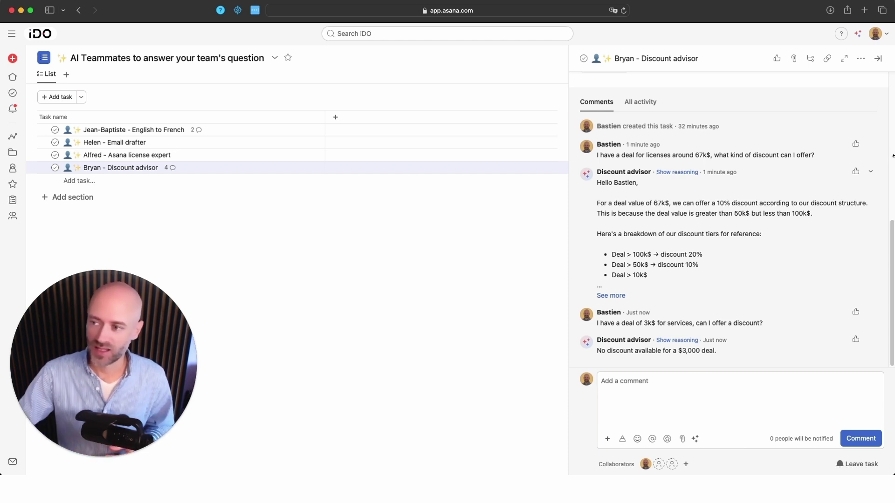
- Dismiss the task pane so the four AI teammate tasks fill the full list width
{"action": "key", "text": "Escape"}
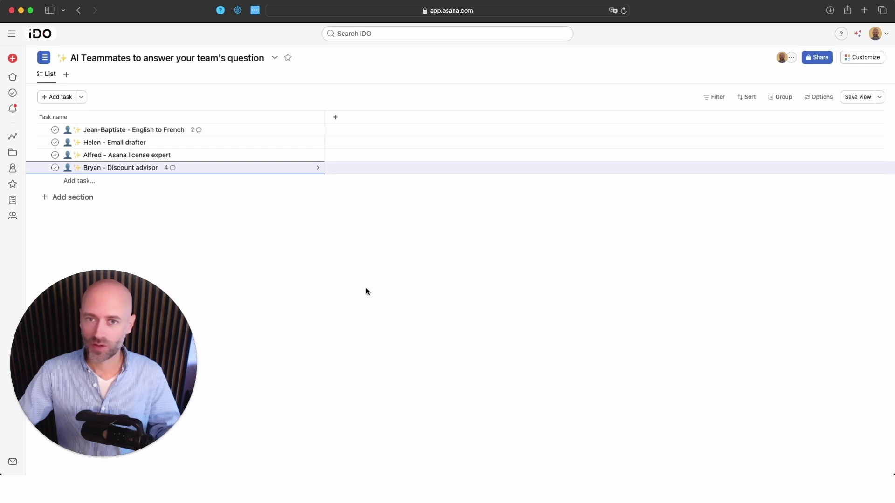